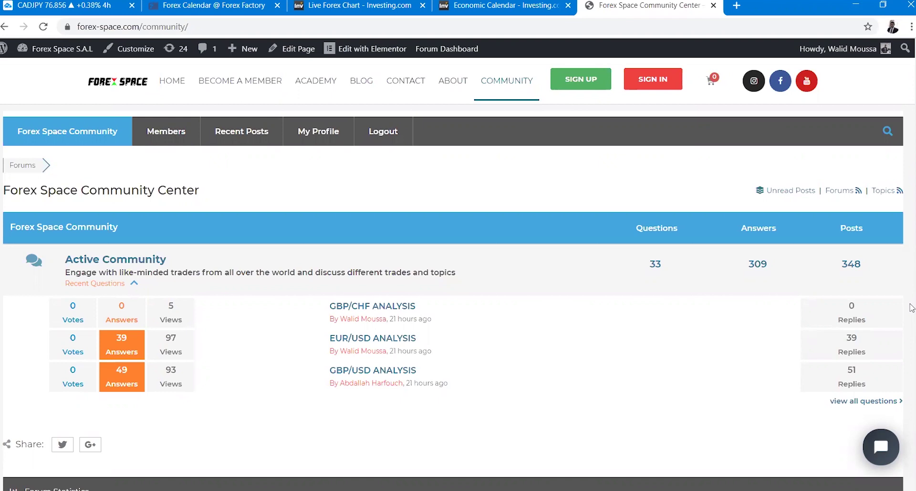
Switch from the Forex Space forum tab to the TradingView CADJPY chart tab
key(ctrl+1)
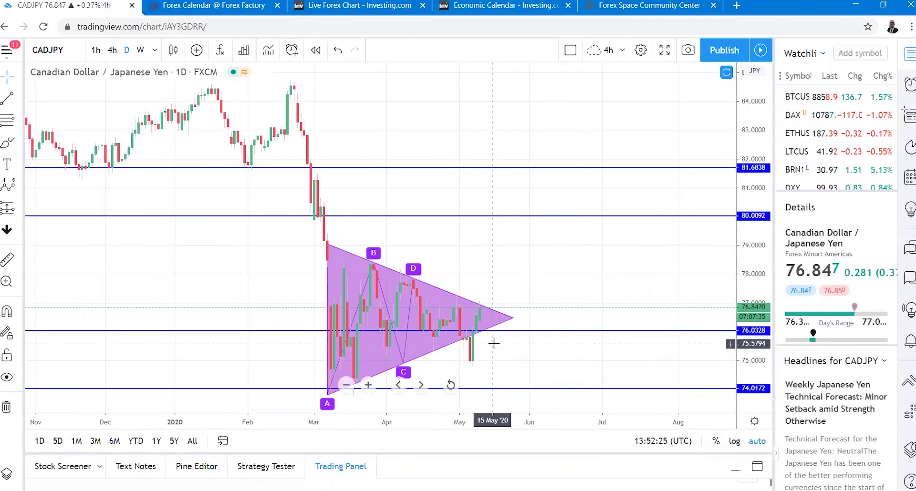
Put CADJPY on the 4h timeframe, measure the recent drop with a price range, then clear it
click(112, 49)
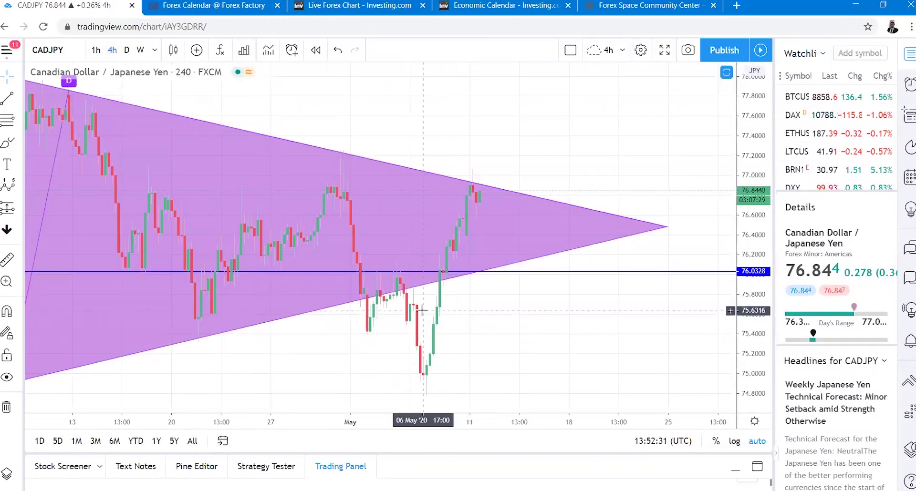
shift+click(453, 318)
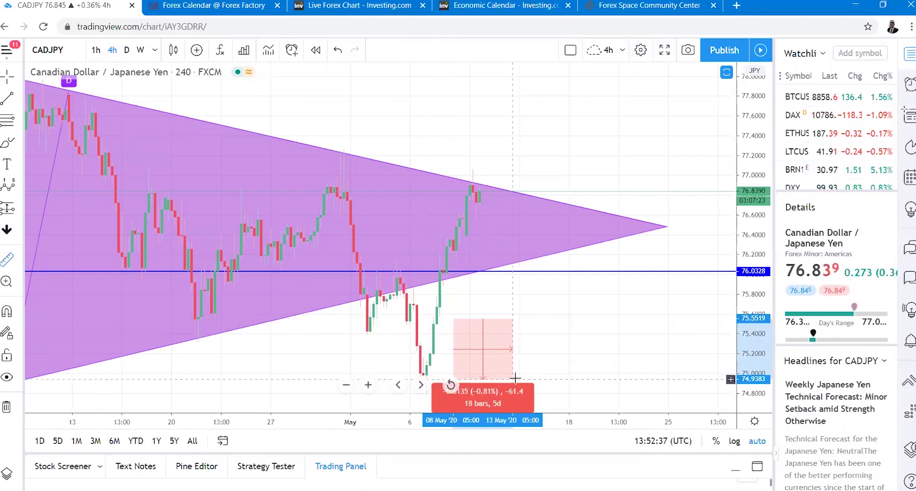
click(514, 380)
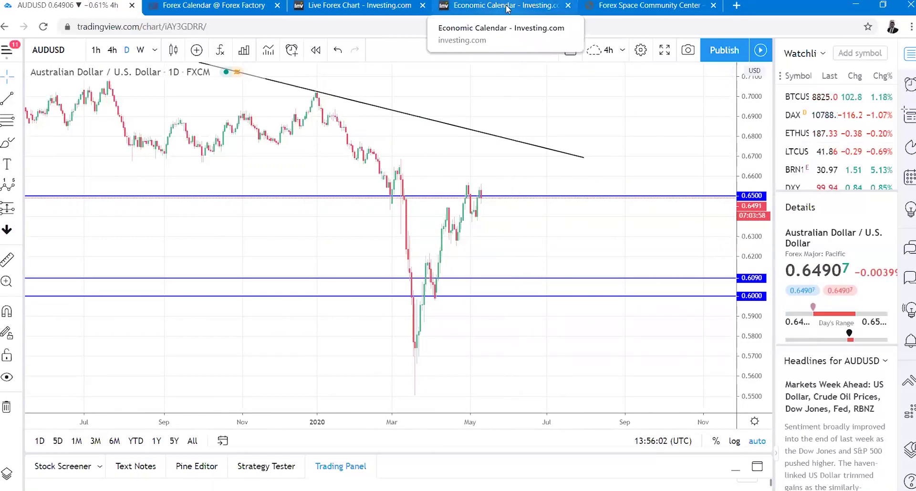
click(507, 10)
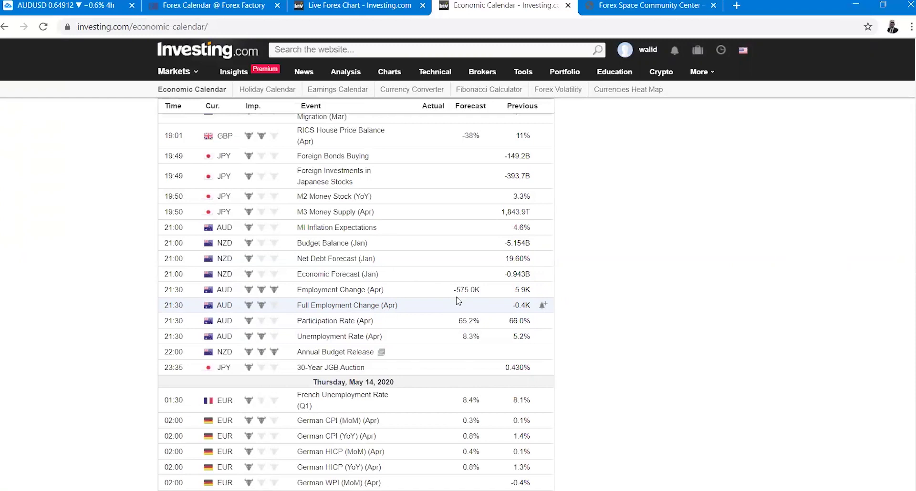
key(ctrl+1)
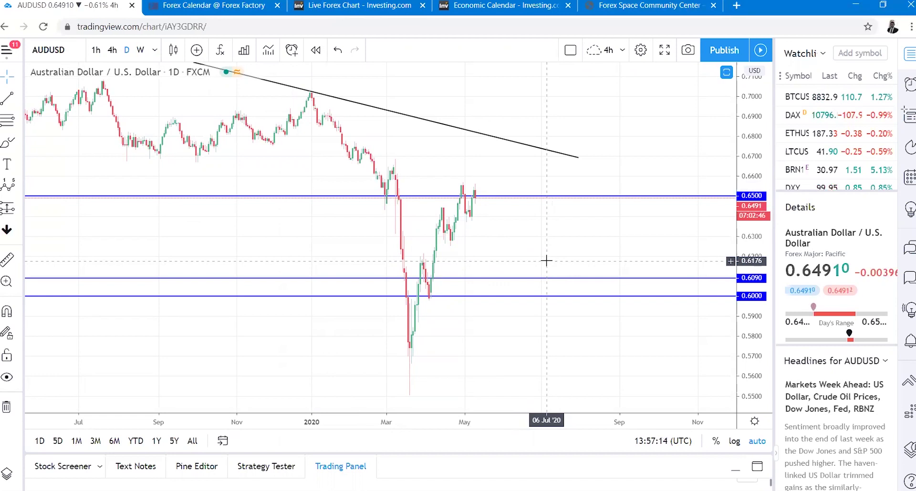
Load the US30 Dow Jones chart, zoom in, and select its rising parallel channel
click(75, 51)
text(US30)
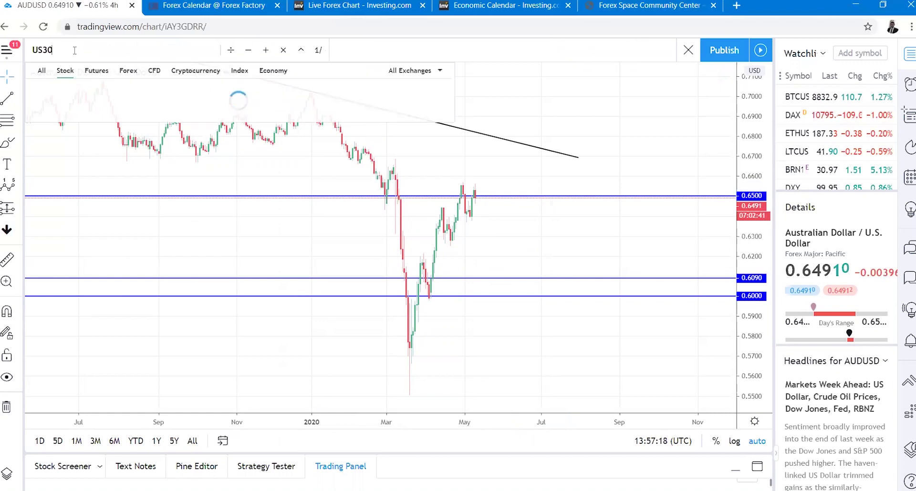
key(Return)
scroll(384, 301, up, 2)
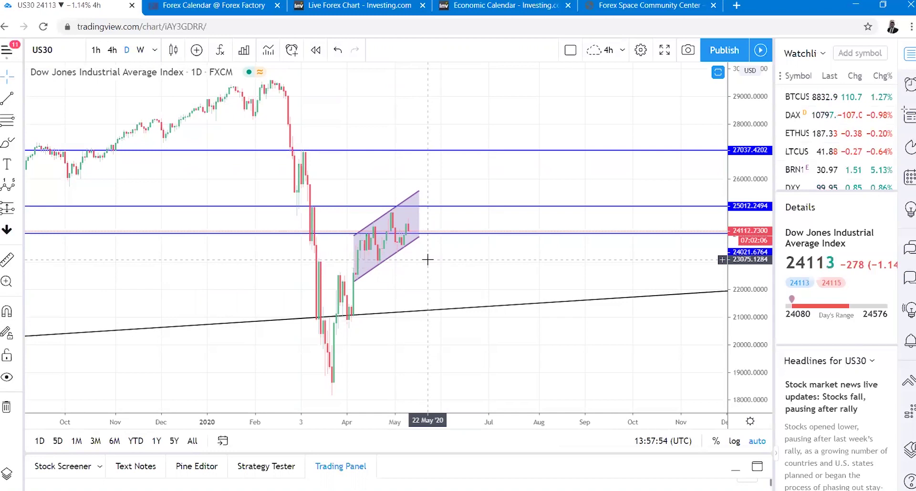
click(414, 245)
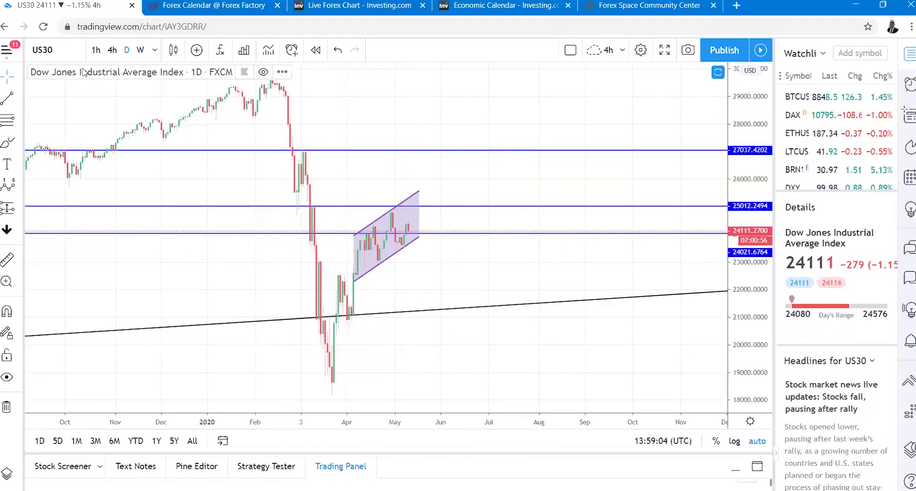
Switch the chart symbol back to AUDUSD
click(64, 49)
text(AUDUS)
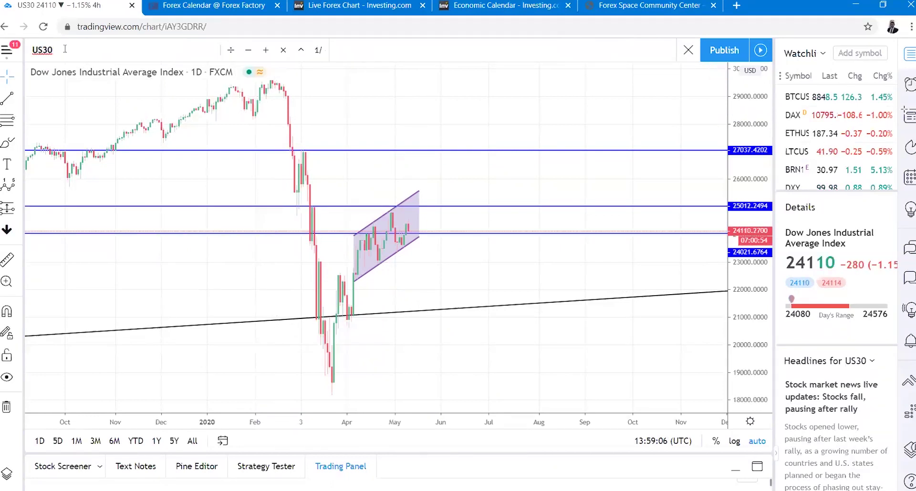
text(D)
key(Return)
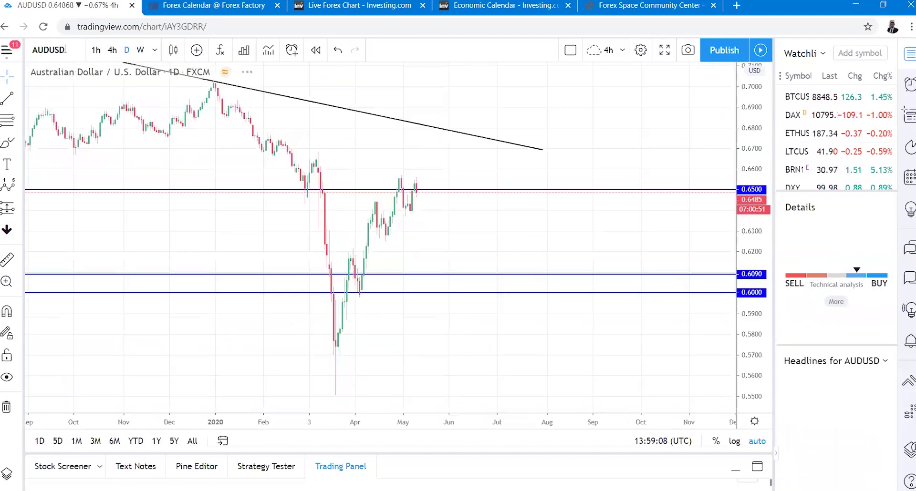
Draw a Fibonacci retracement from the January high to the March low, then zoom out and pan
key(alt+h)
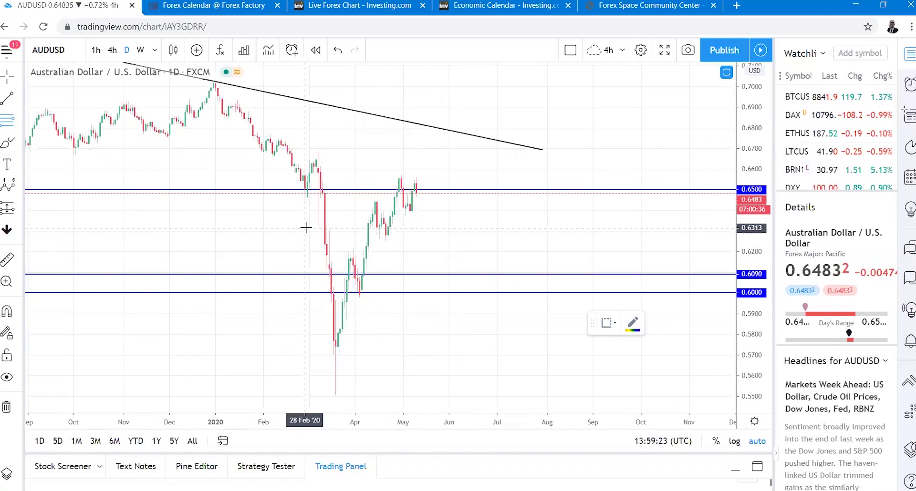
click(218, 82)
click(517, 360)
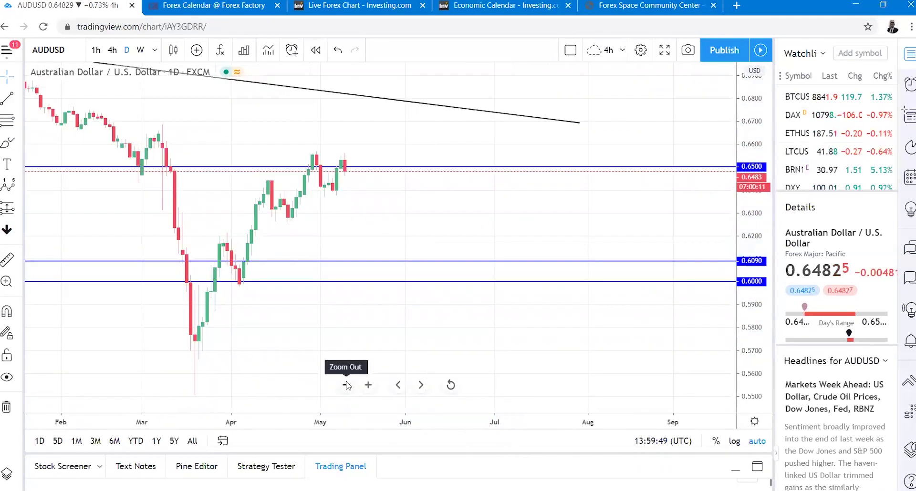
click(347, 385)
drag(441, 322, 440, 322)
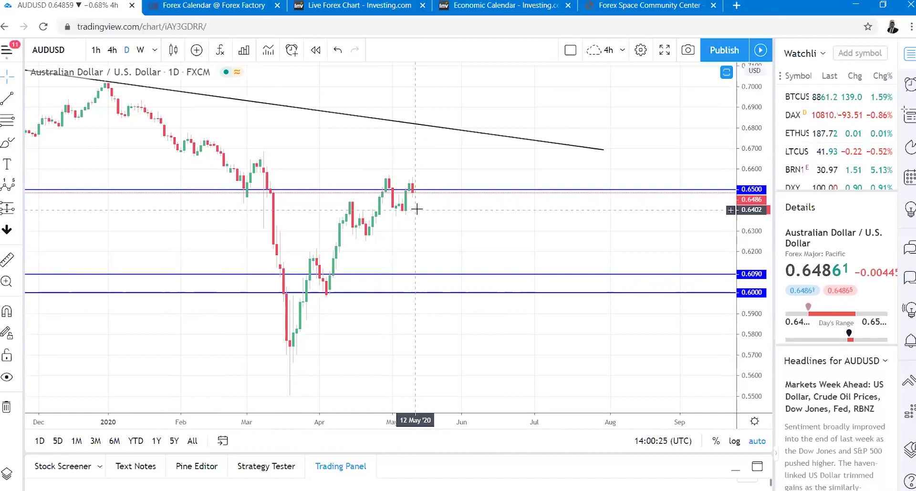
Add a horizontal support line at 0.6402 and anchor a rectangle's top corner at 0.6558
key(alt+h)
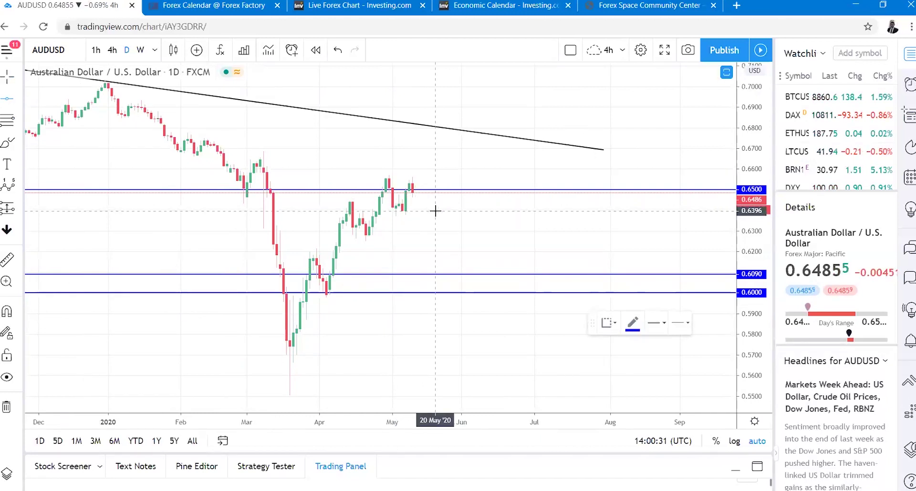
drag(417, 212, 416, 215)
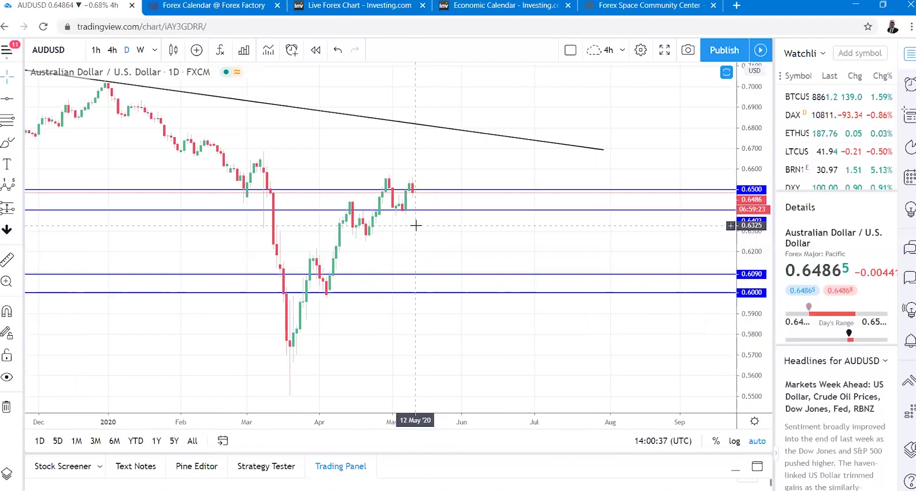
click(8, 99)
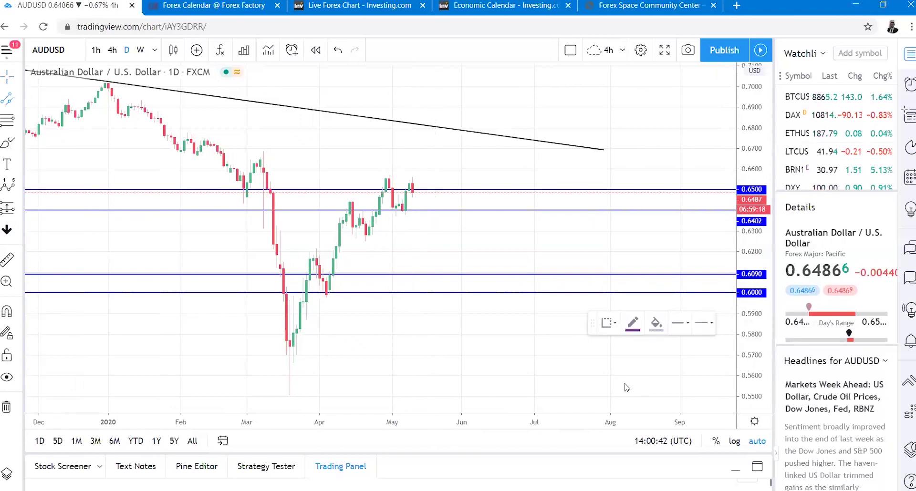
click(370, 178)
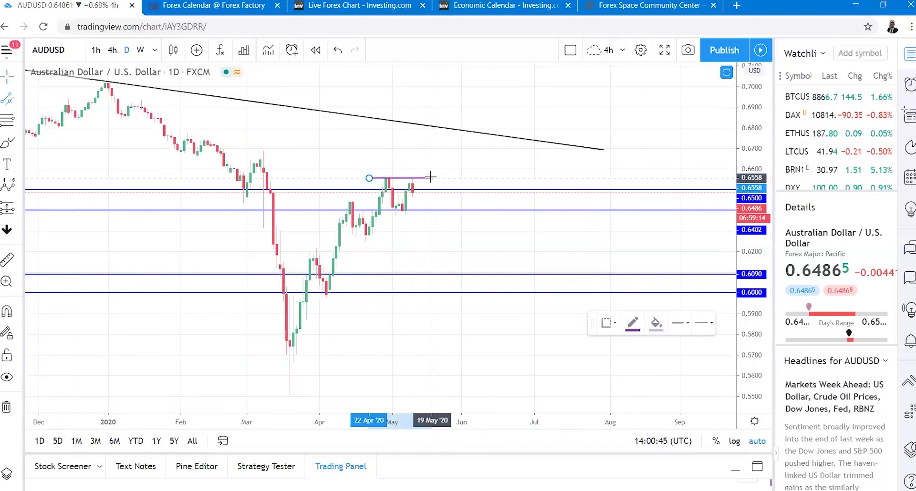
Complete the rectangle down to 0.6402 and place a short line below it at 0.6407–0.6240
click(429, 211)
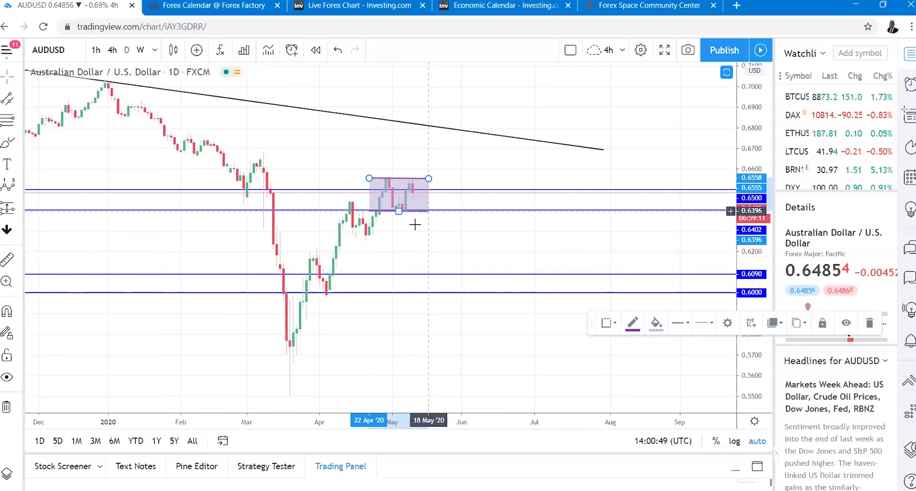
click(402, 179)
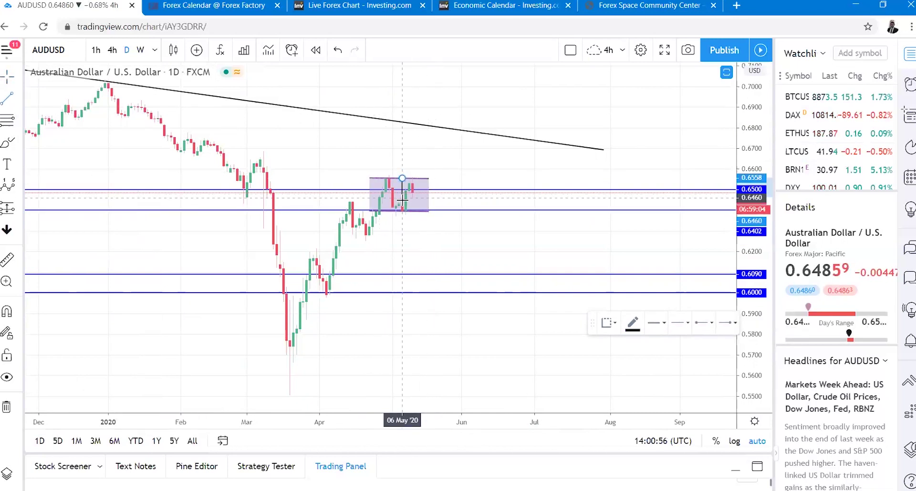
click(402, 211)
drag(401, 201, 405, 232)
click(420, 237)
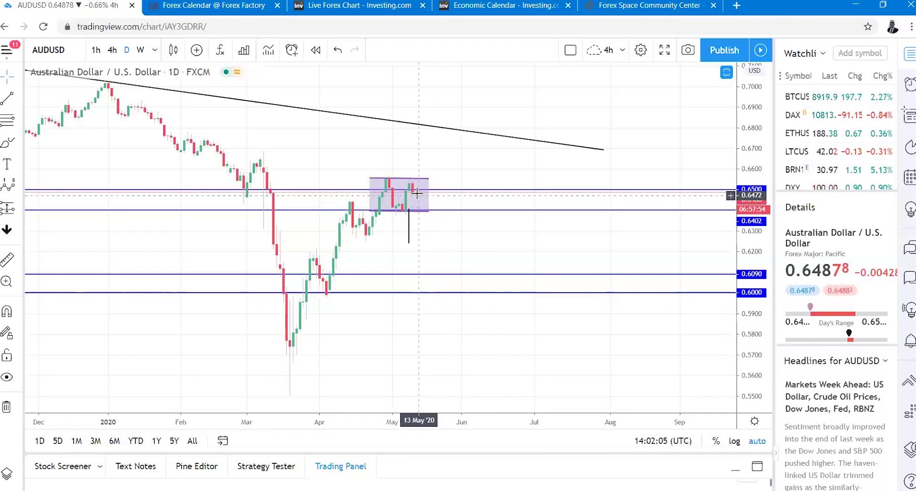
click(418, 212)
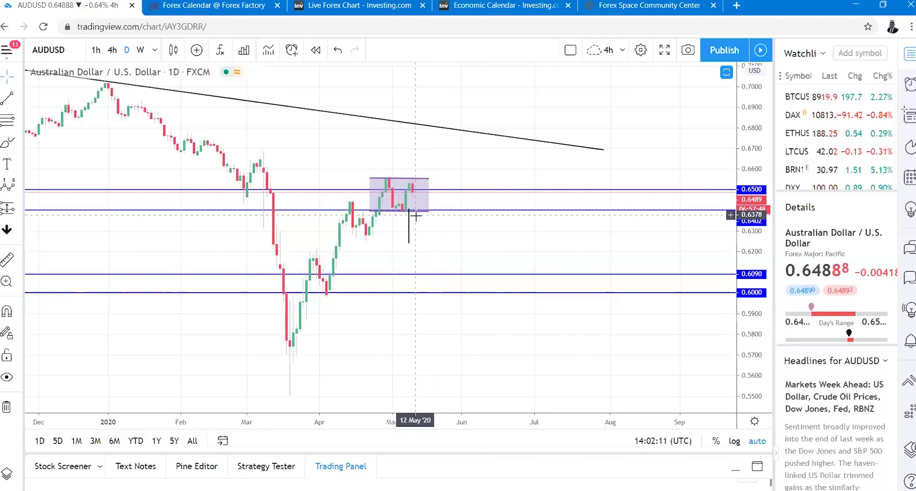
click(439, 247)
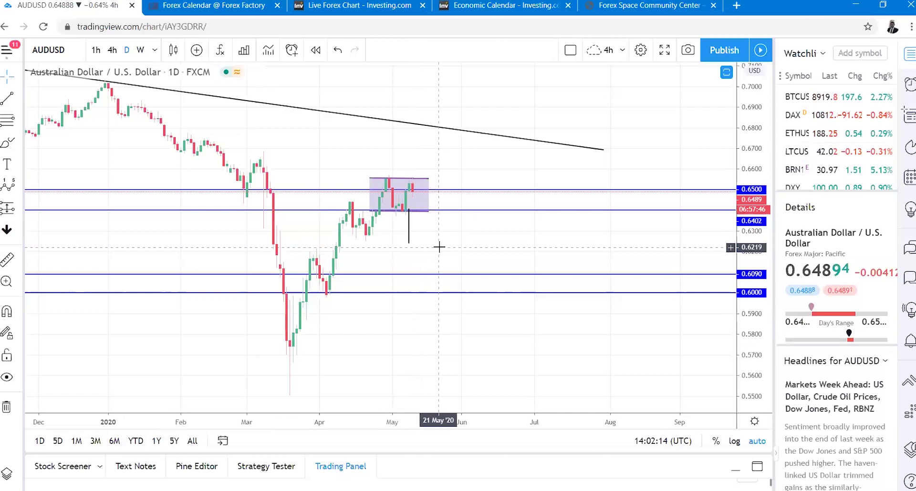